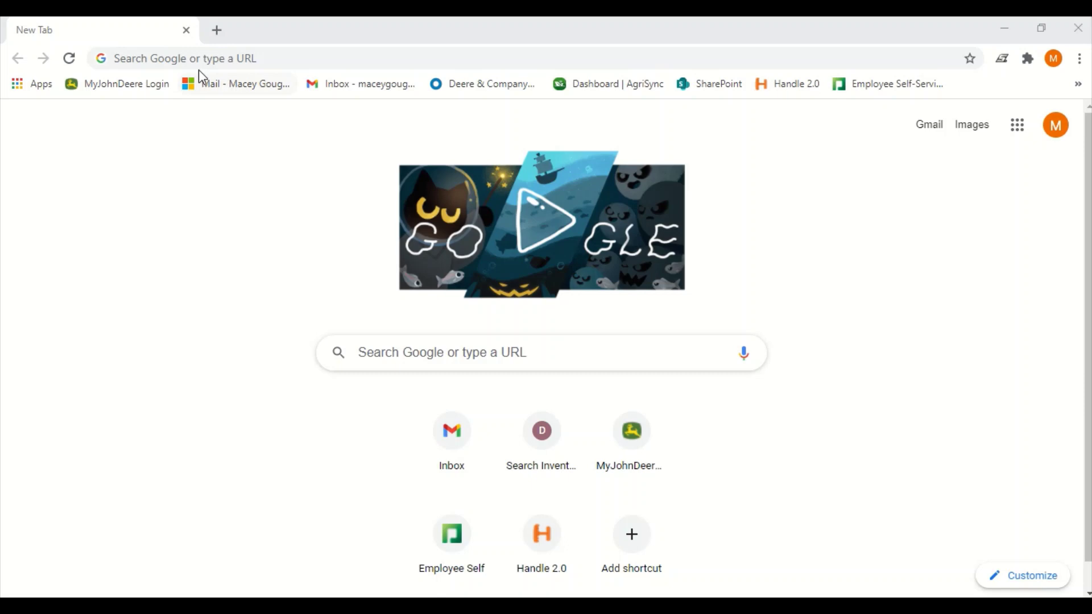
- Go to stellarsupport.deere.com and choose the USA | English version of the site
left_click(200, 56)
type("ste")
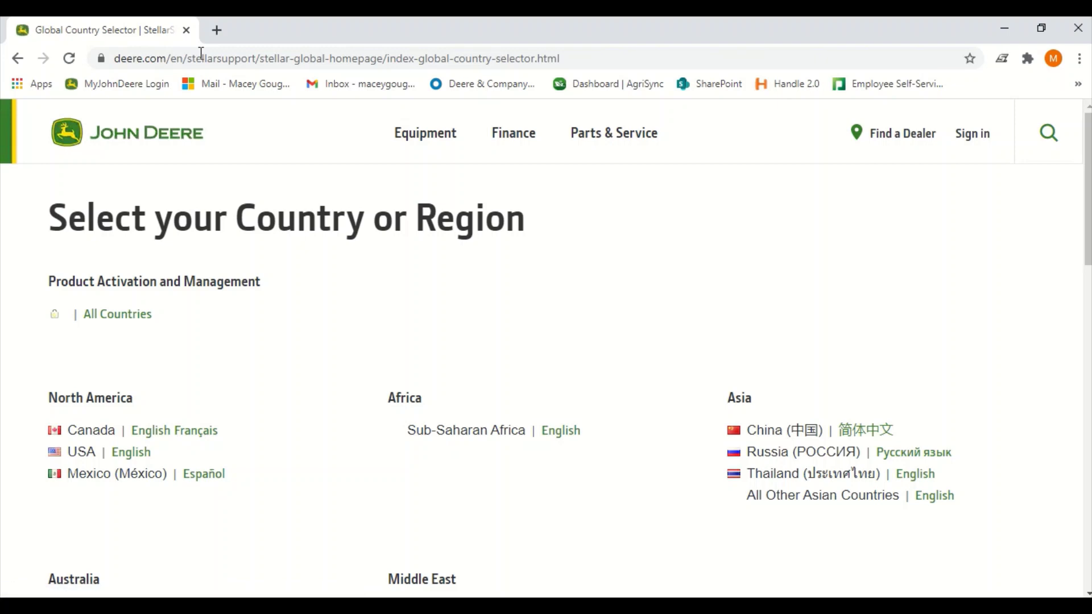
left_click(127, 458)
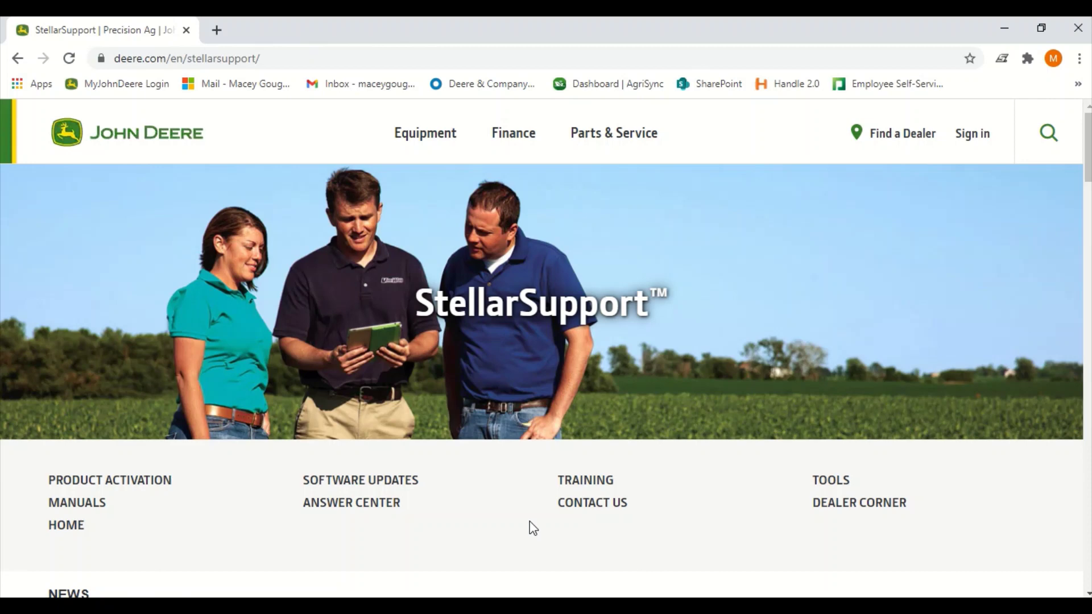
- From Software Updates, download GSLiveUpdateSetup.exe listed under GreenStar 3 2630 & GreenStar 2
left_click(409, 483)
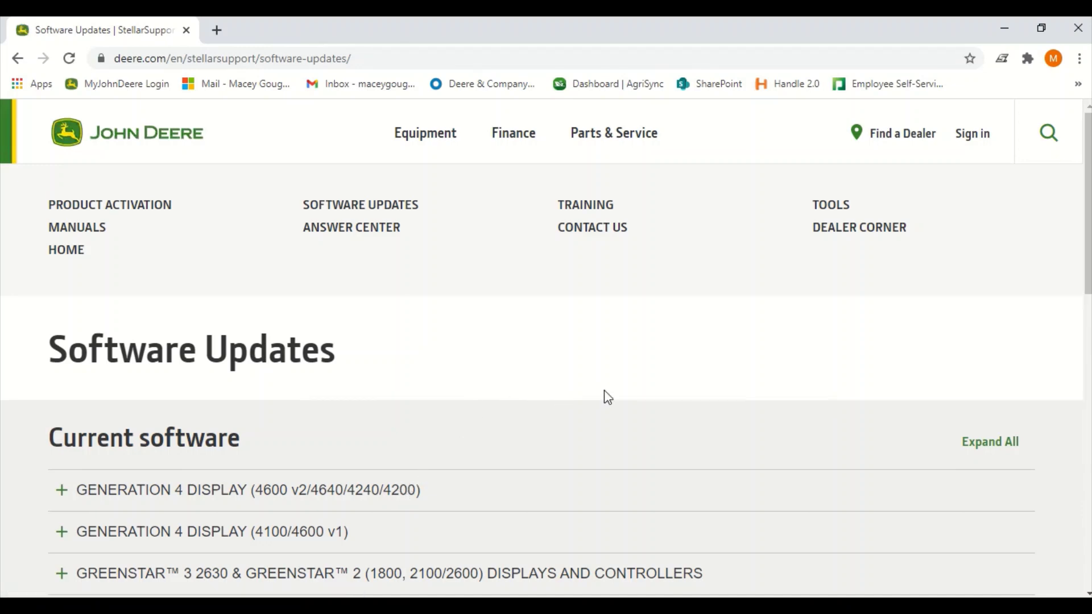
scroll(605, 401, "down", 2)
scroll(606, 397, "down", 1)
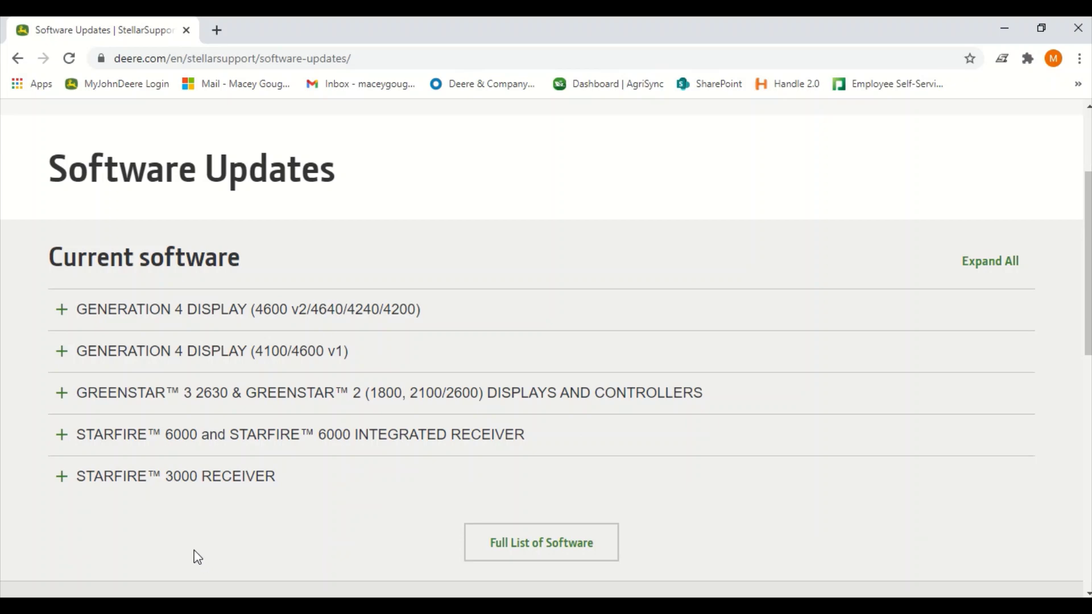
left_click(207, 406)
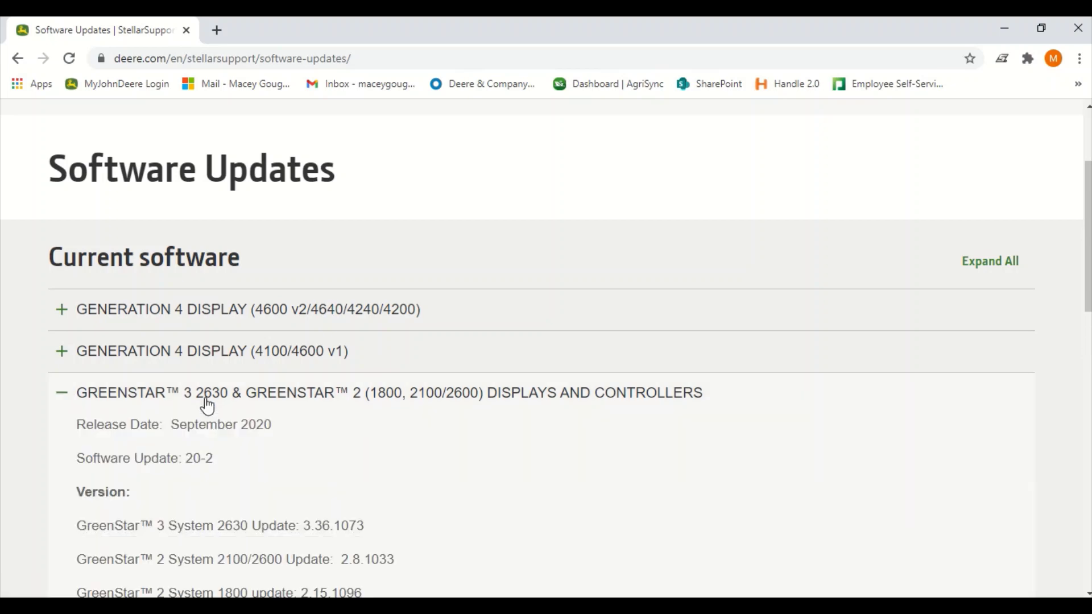
scroll(11, 438, "down", 2)
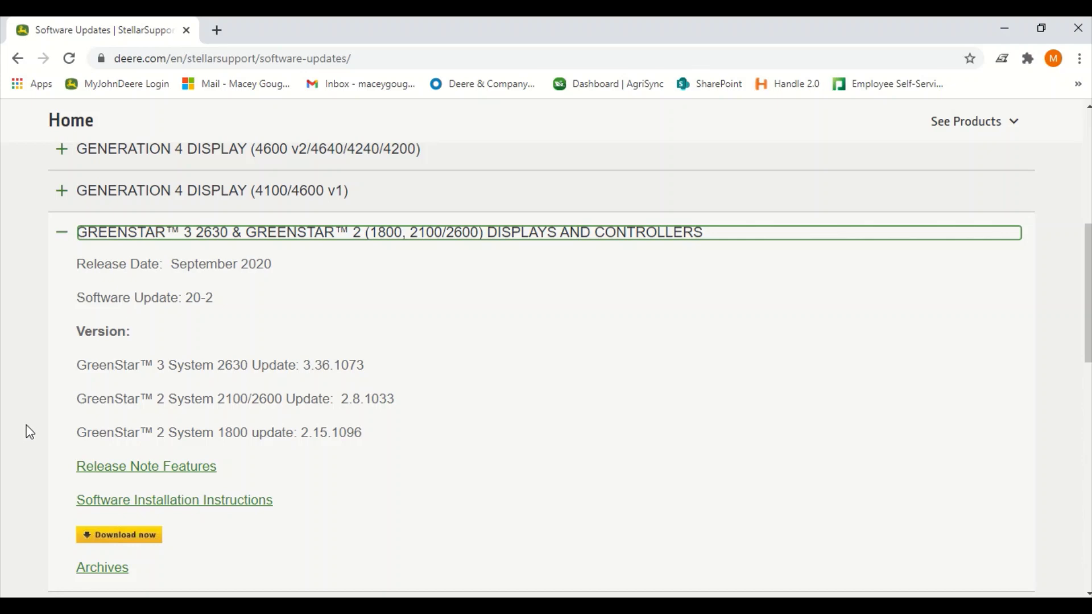
left_click(87, 537)
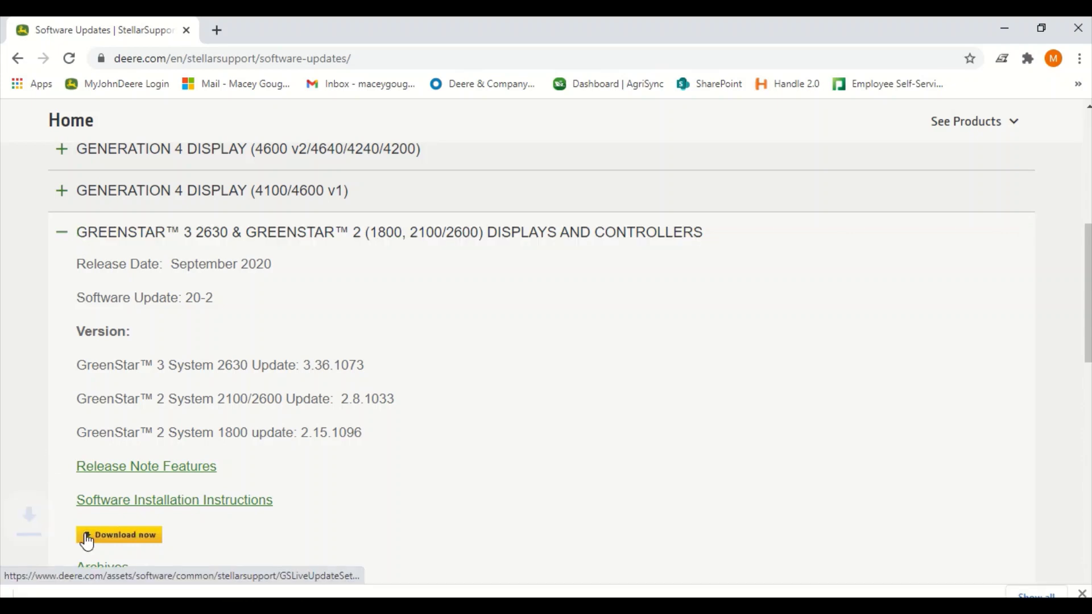
scroll(27, 418, "down", 2)
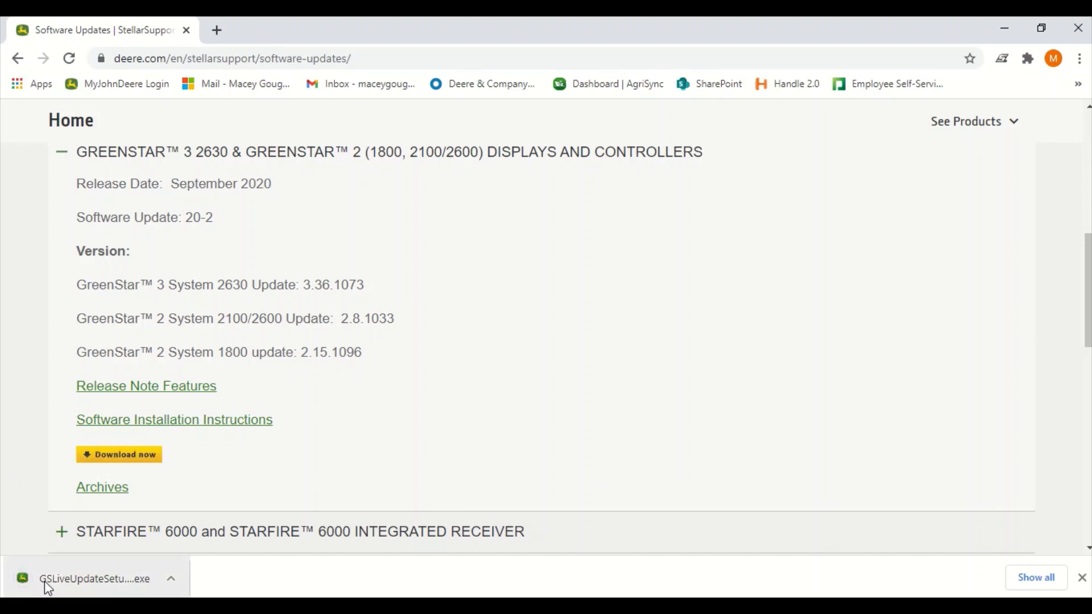
- Run GSLiveUpdateSetup.exe, keeping United States / Canada and English, and dismiss the previous-install notice
left_click(92, 580)
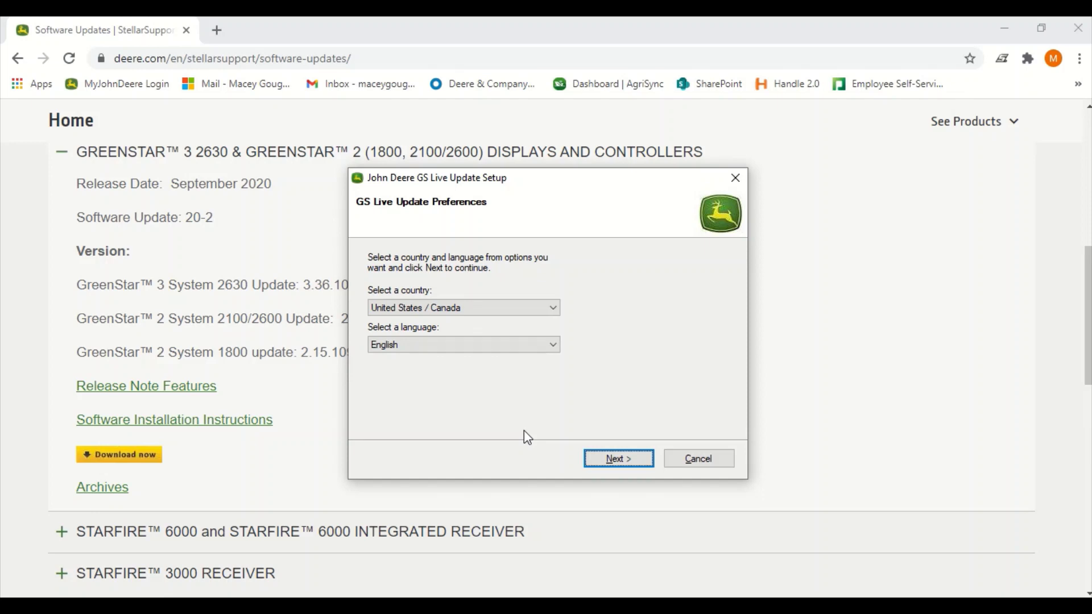
left_click(614, 463)
left_click(605, 389)
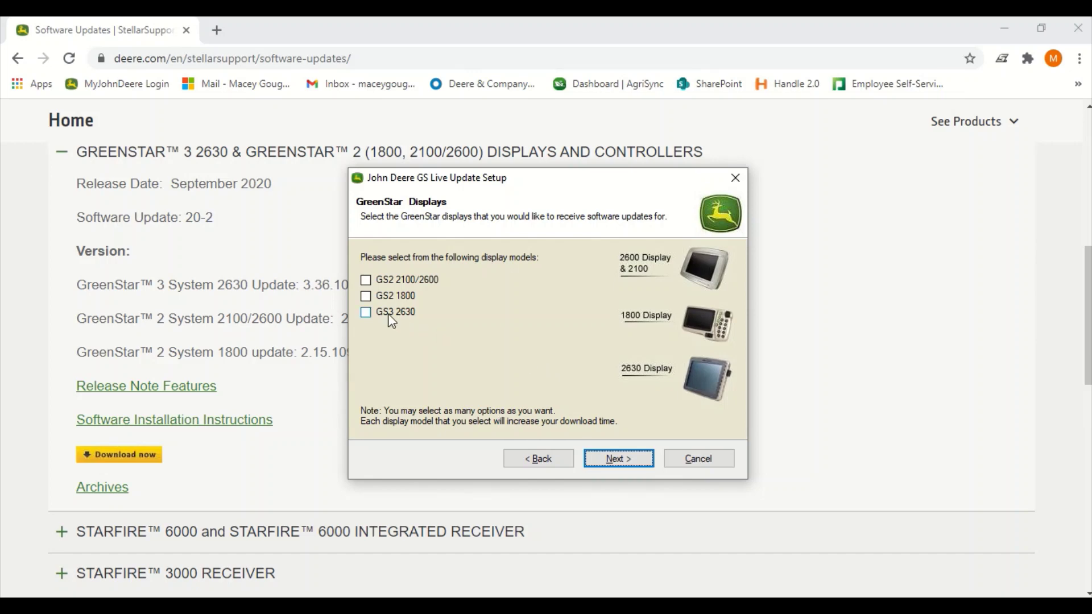
- Select updates for the GS3 2630, GS2 1800 and GS2 2100/2600 displays
left_click(369, 313)
left_click(365, 296)
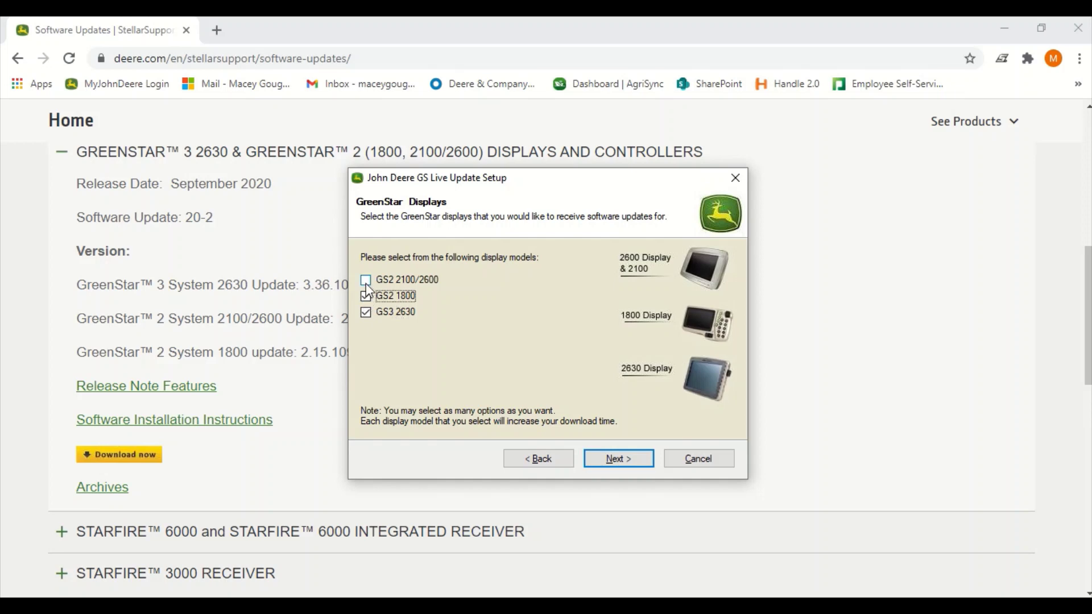
left_click(365, 280)
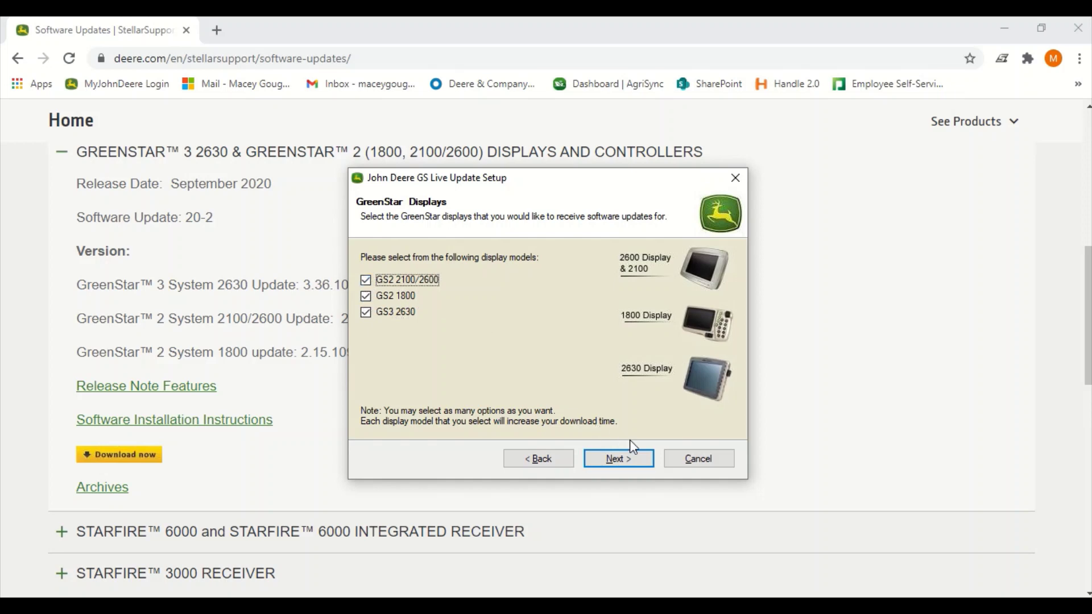
left_click(645, 467)
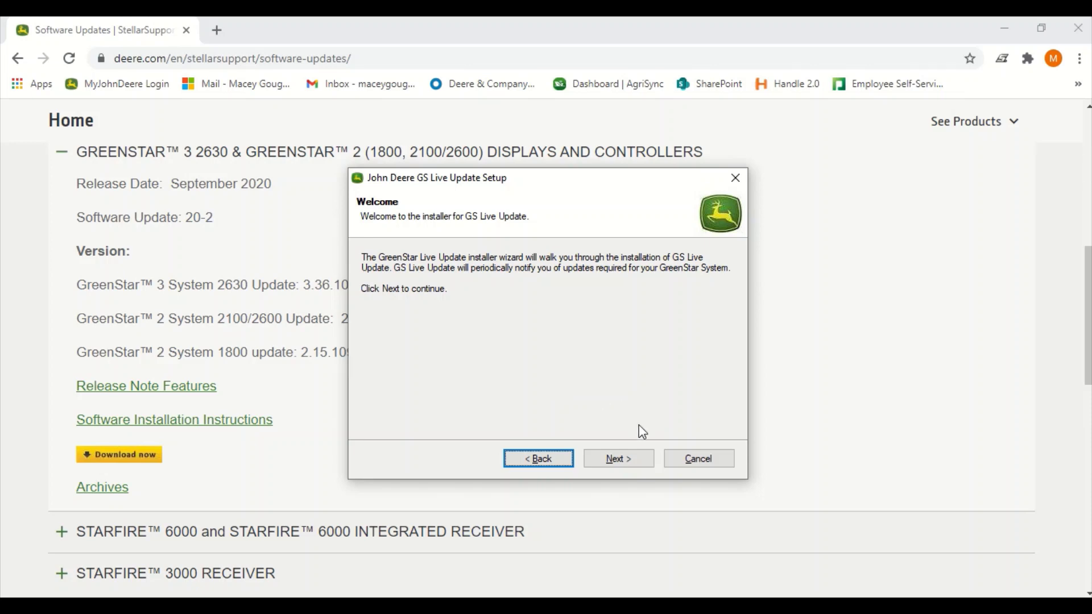
- Continue past the Welcome page and agree to the GS Live Update license terms
left_click(645, 460)
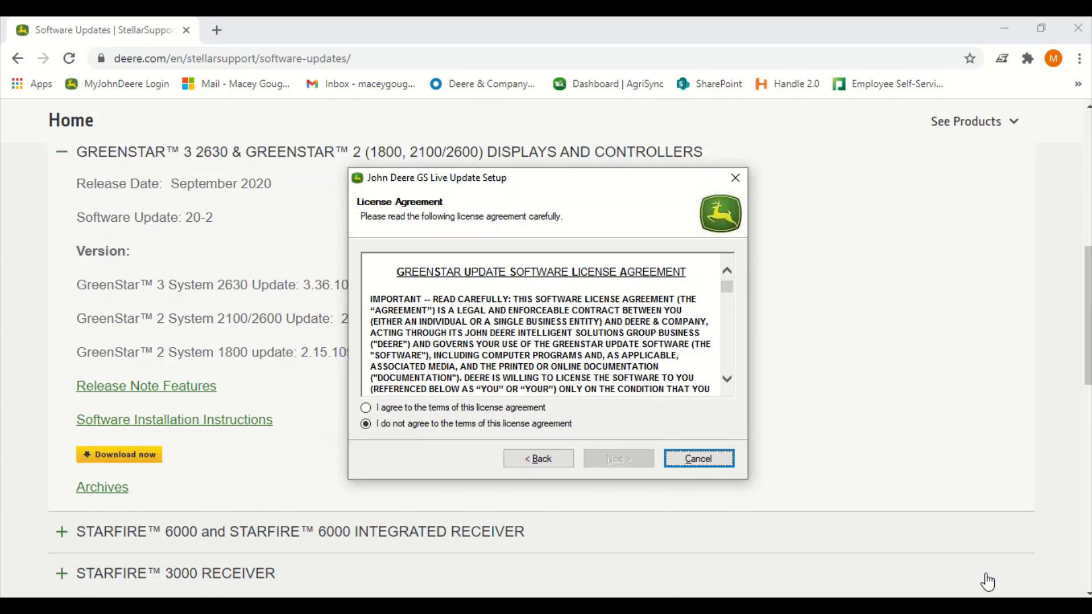
left_click(517, 408)
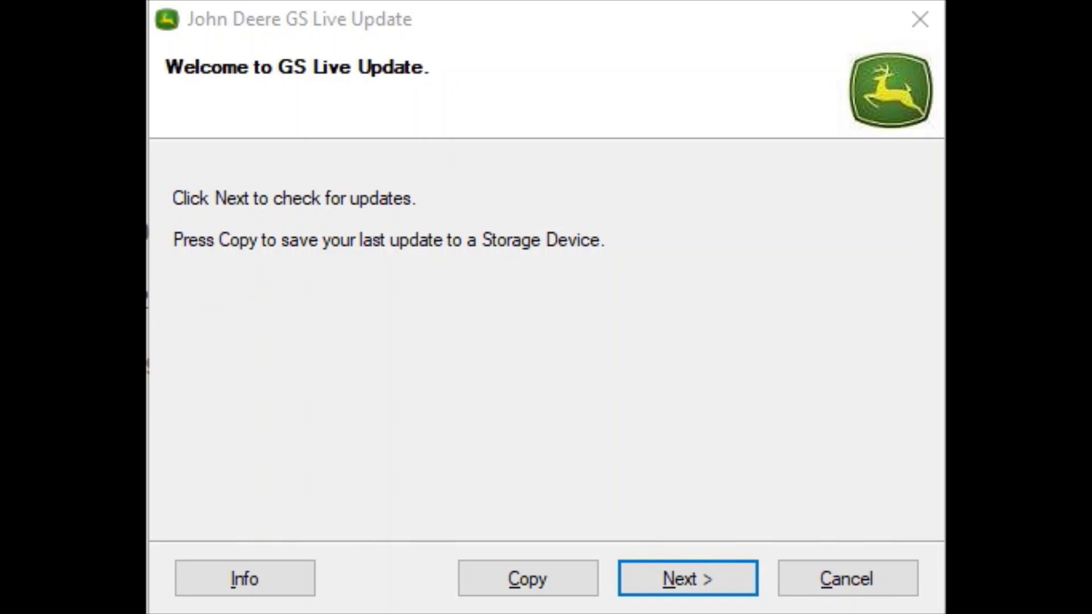
- Check for updates, then set Copy last update with the 2630 display model
left_click(692, 585)
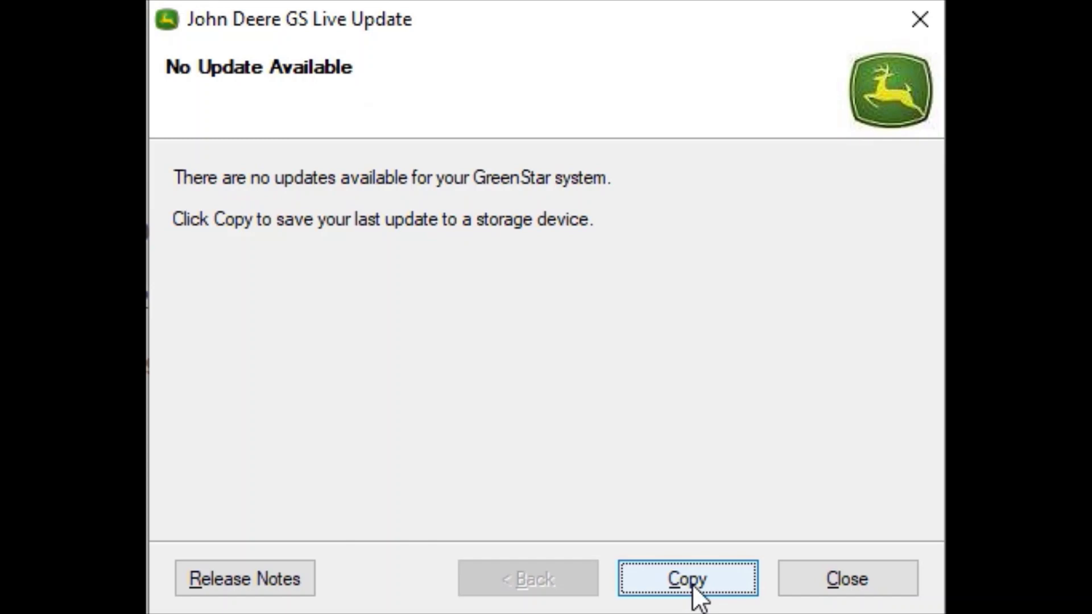
left_click(692, 584)
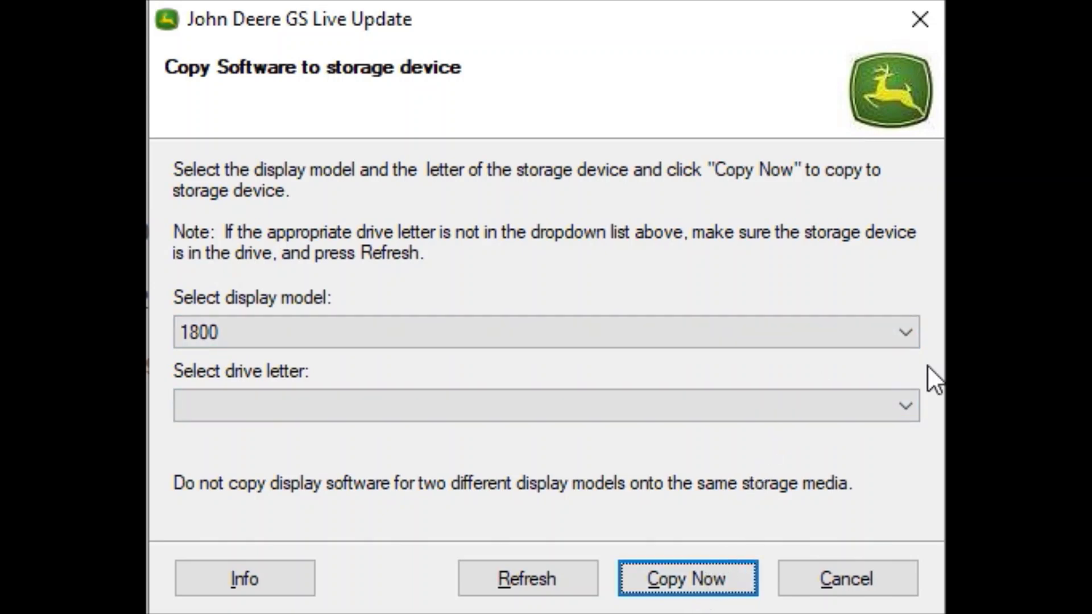
left_click(903, 331)
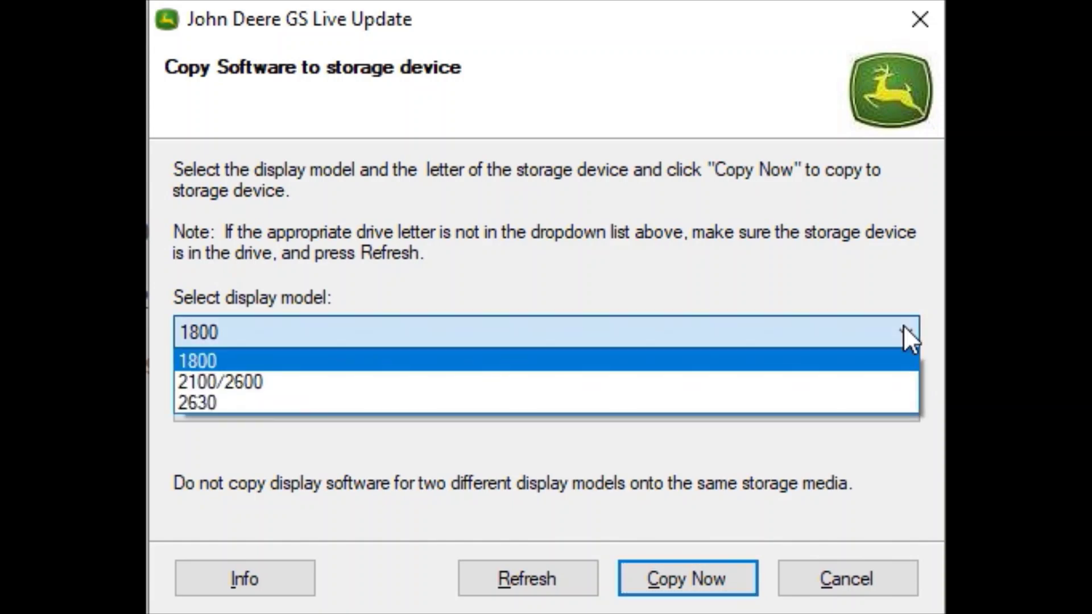
left_click(801, 404)
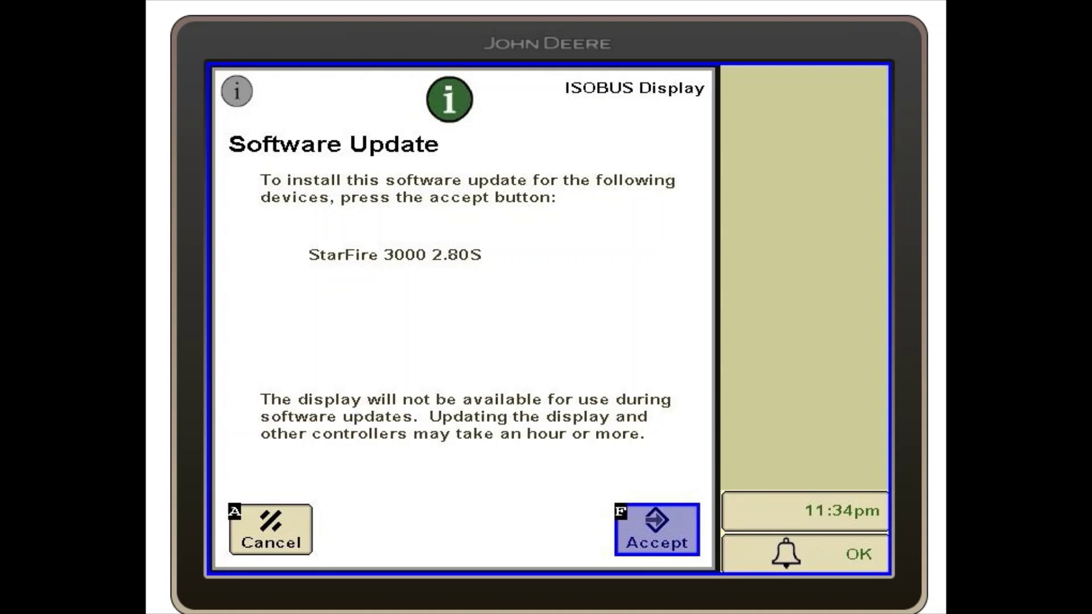
- Accept the StarFire 3000 2.80S update on the GreenStar 3 2630 display
key("f")
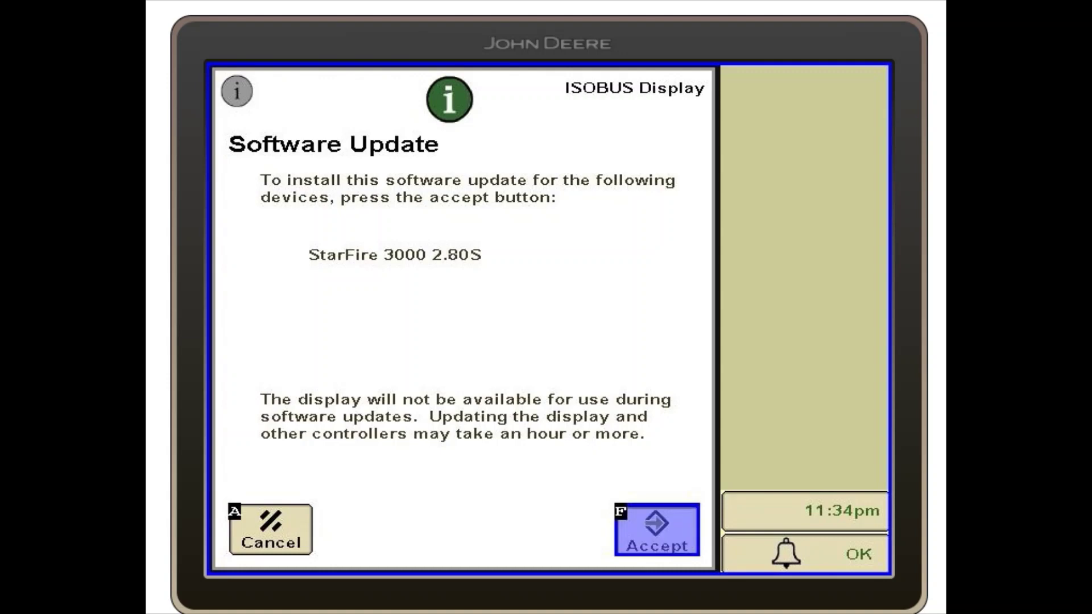